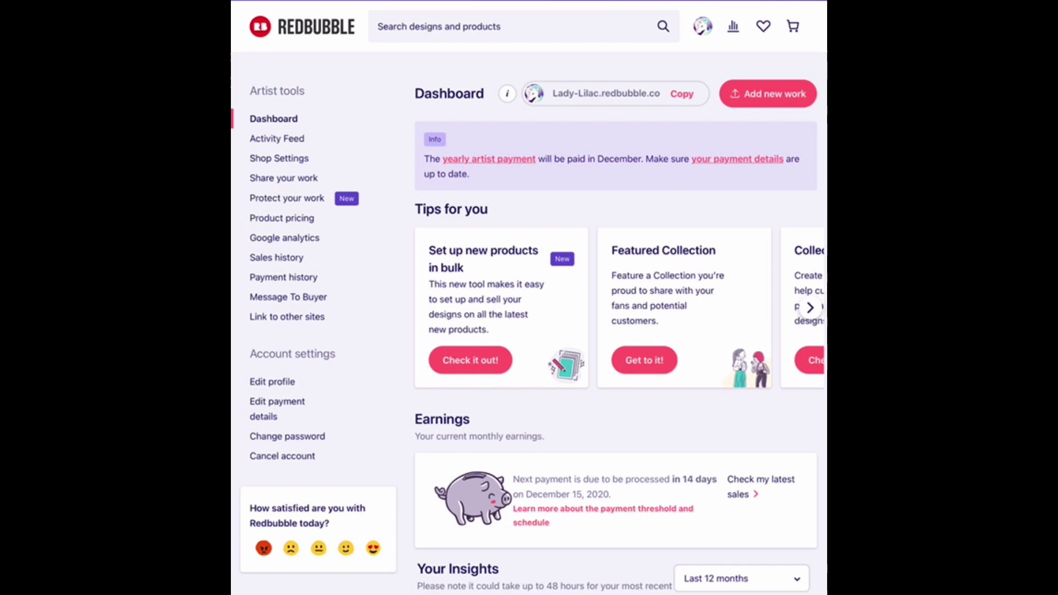
# Show the header quick-stats summary: 136 followers, 1.2k favorites, 118 products sold.
pyautogui.click(733, 26)
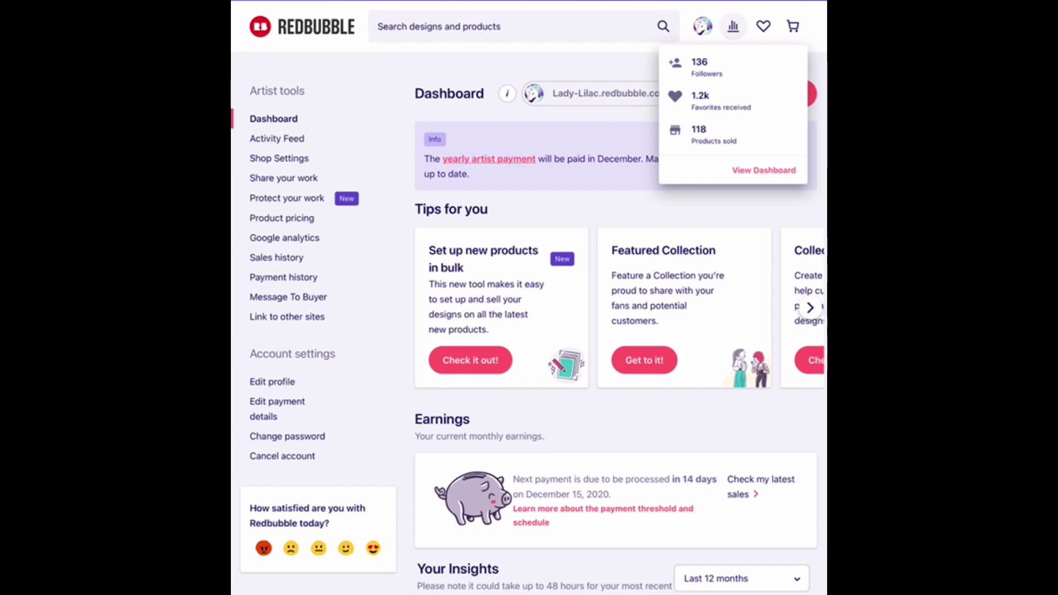
pyautogui.scroll(-5, 615, 332)
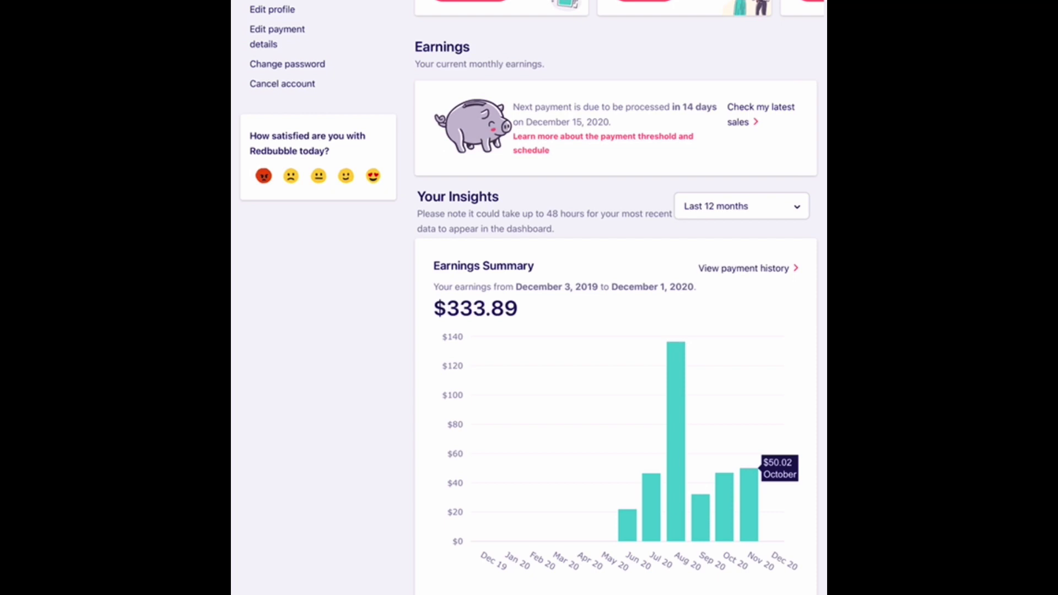
pyautogui.scroll(-15, 616, 331)
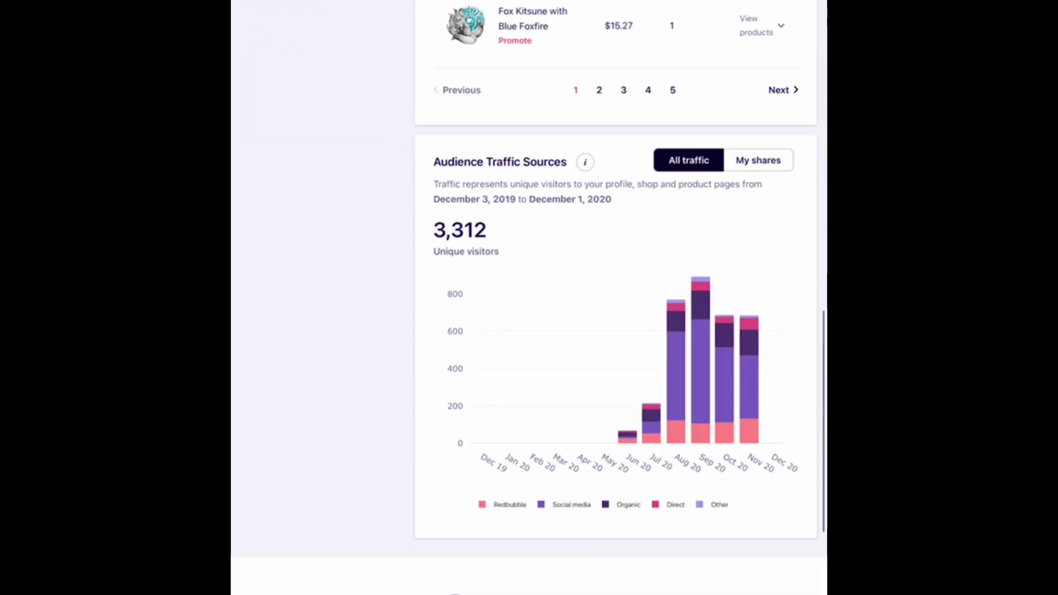